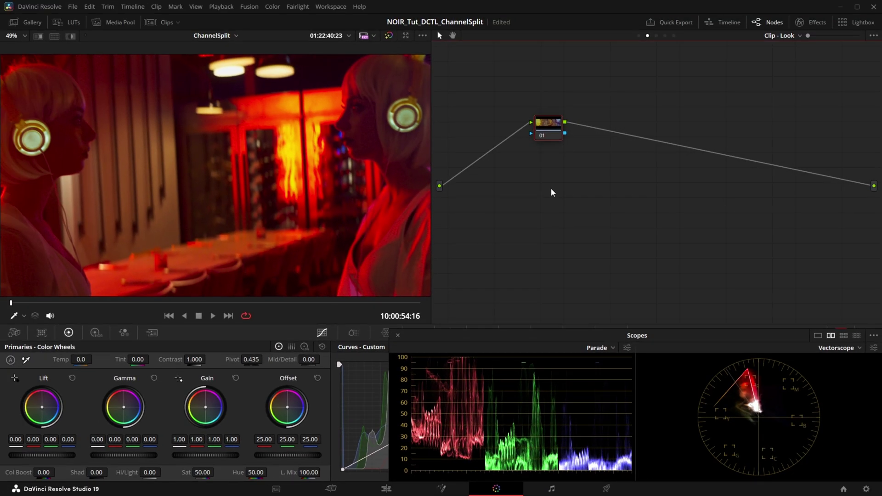
# Step: Show the viewer's red, then green, then blue channel alone, ending on blue in greyscale
pyautogui.click(422, 35)
pyautogui.moveTo(558, 66)
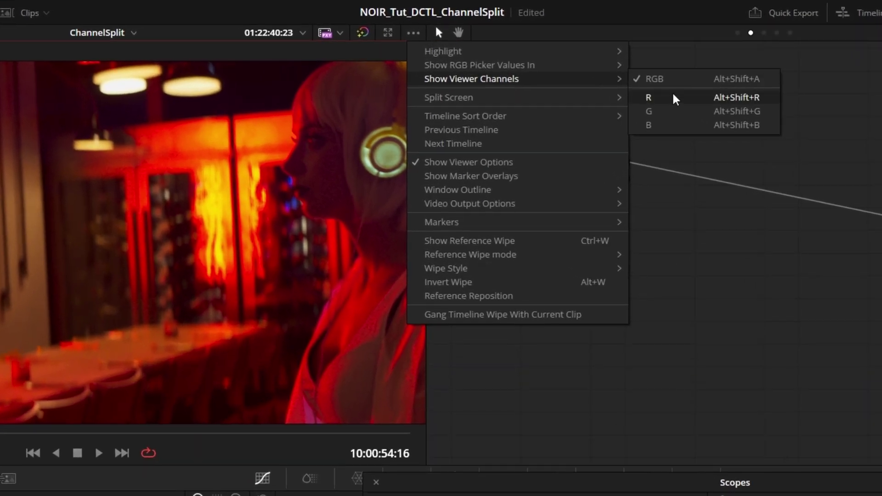
pyautogui.click(675, 99)
pyautogui.click(414, 32)
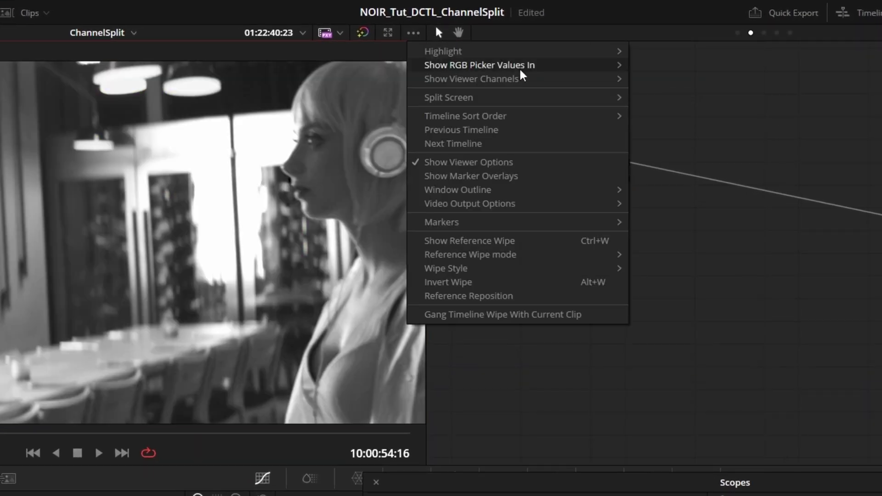
pyautogui.moveTo(522, 79)
pyautogui.click(669, 110)
pyautogui.click(413, 32)
pyautogui.moveTo(429, 74)
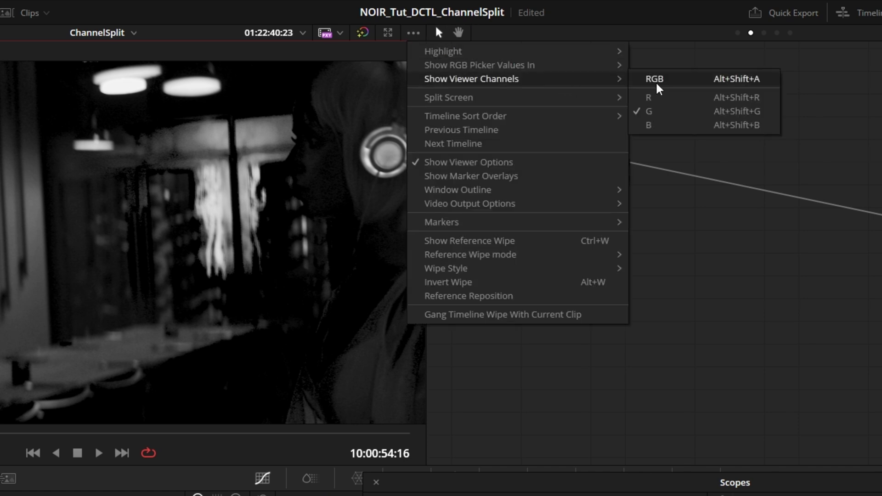
pyautogui.click(666, 124)
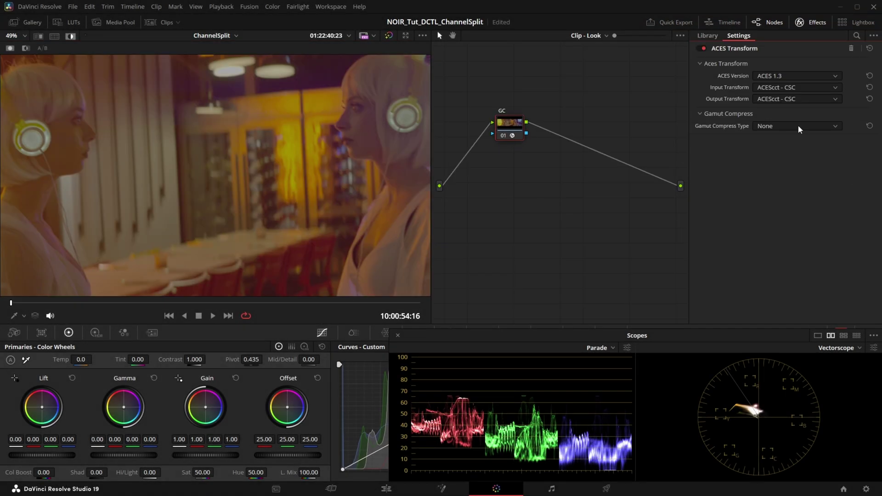
# Step: Set the ACES Transform's Gamut Compress Type to ACES parametric gamut compress
pyautogui.click(798, 126)
pyautogui.click(810, 159)
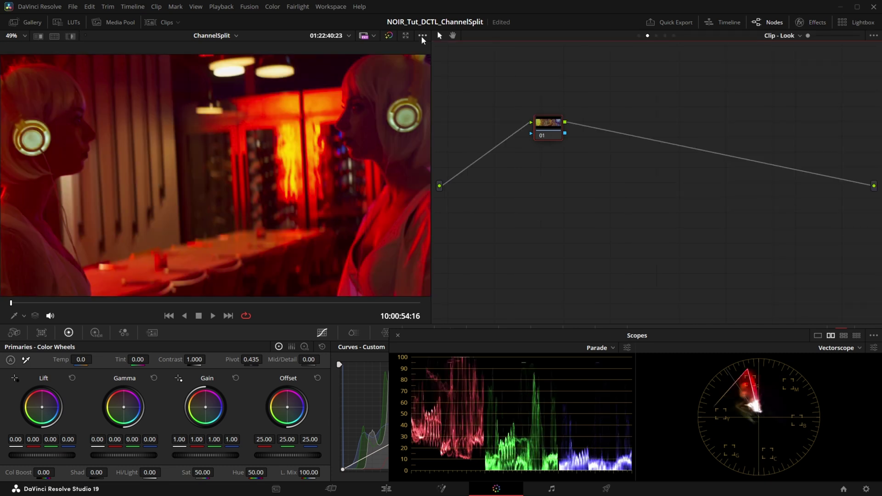
pyautogui.click(422, 36)
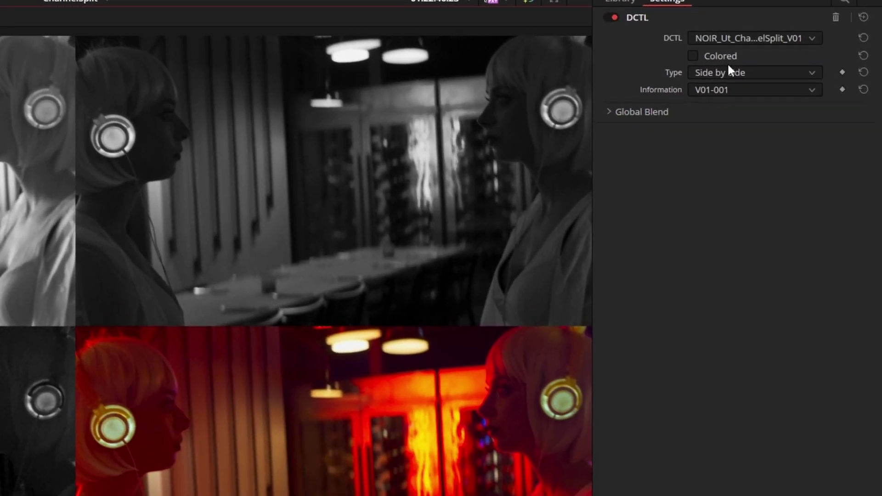
# Step: Cycle the DCTL Type through Red, Green and Blue only, returning to Side by Side
pyautogui.click(729, 71)
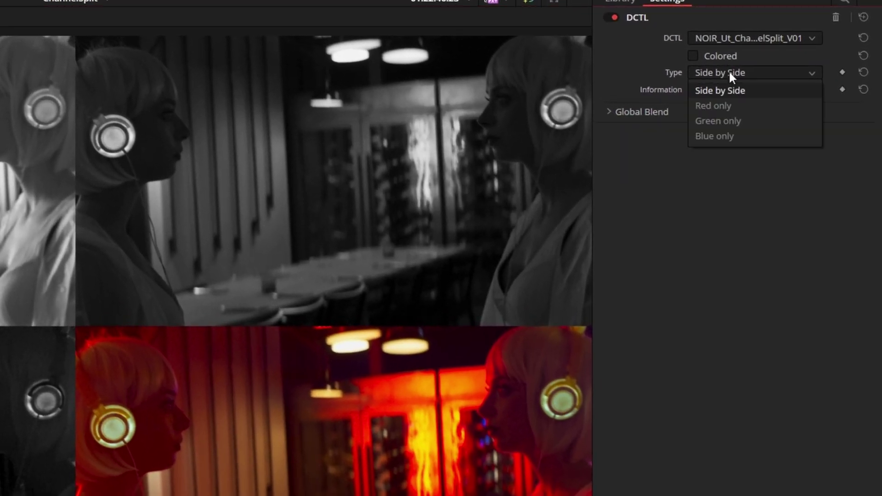
pyautogui.click(727, 105)
pyautogui.click(736, 73)
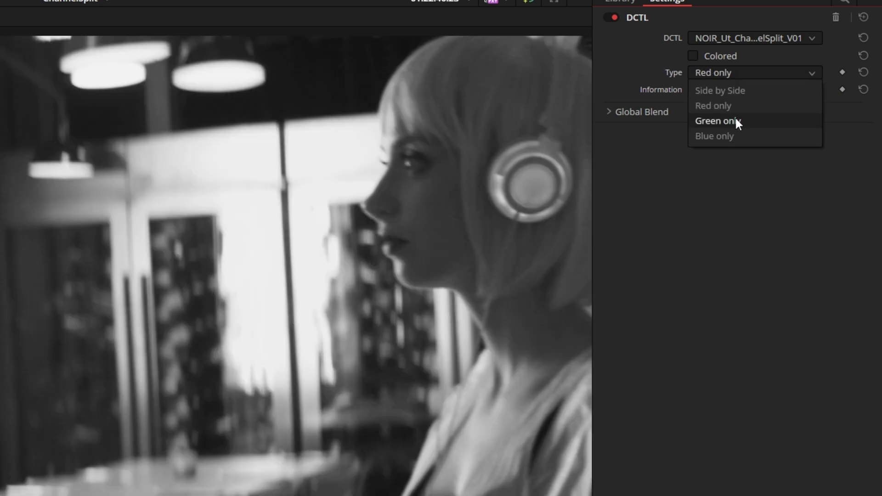
pyautogui.click(735, 119)
pyautogui.click(742, 76)
pyautogui.click(744, 136)
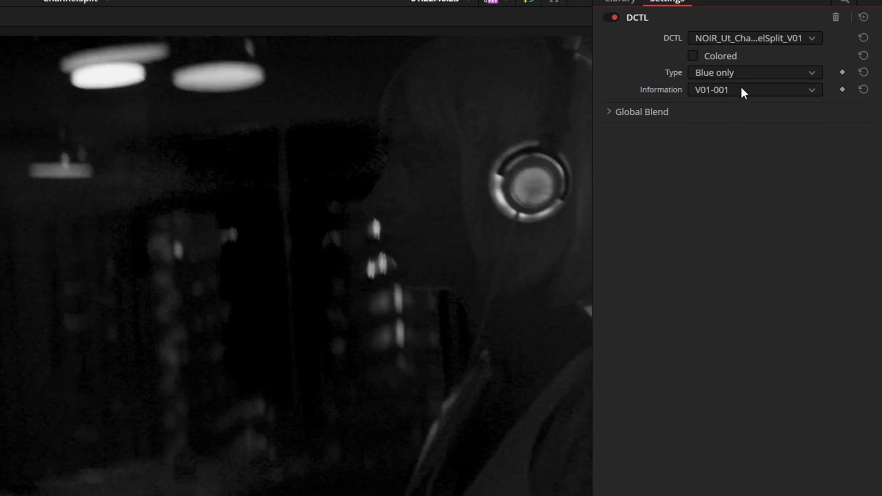
pyautogui.click(740, 72)
pyautogui.click(734, 87)
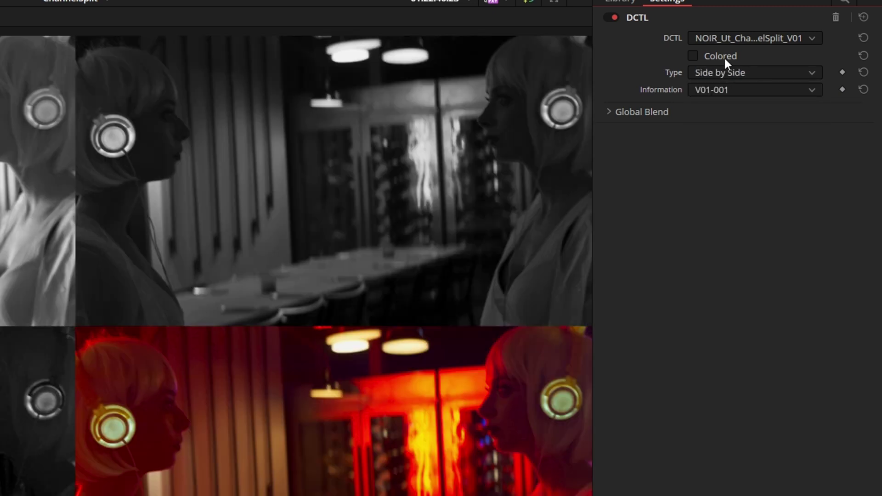
# Step: With Colored on, cycle Red, Green, Blue only and Side by Side, then uncheck Colored
pyautogui.click(724, 56)
pyautogui.click(737, 73)
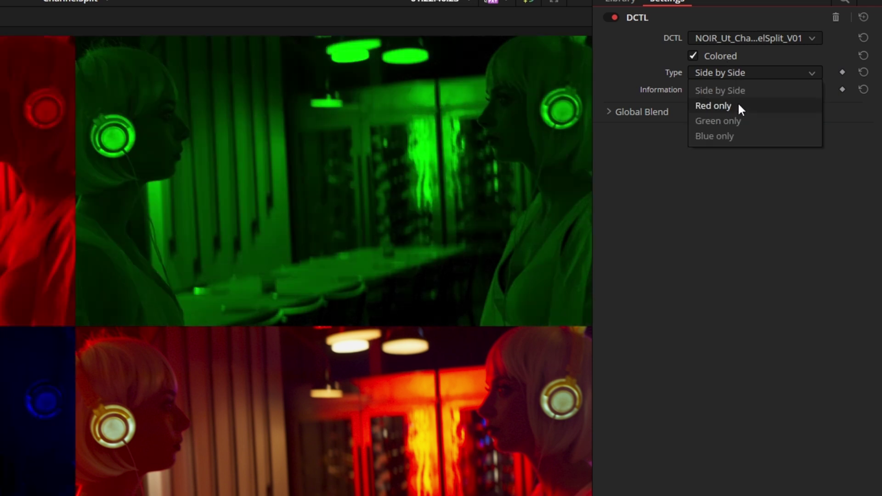
pyautogui.click(737, 106)
pyautogui.click(746, 73)
pyautogui.click(748, 120)
pyautogui.click(748, 73)
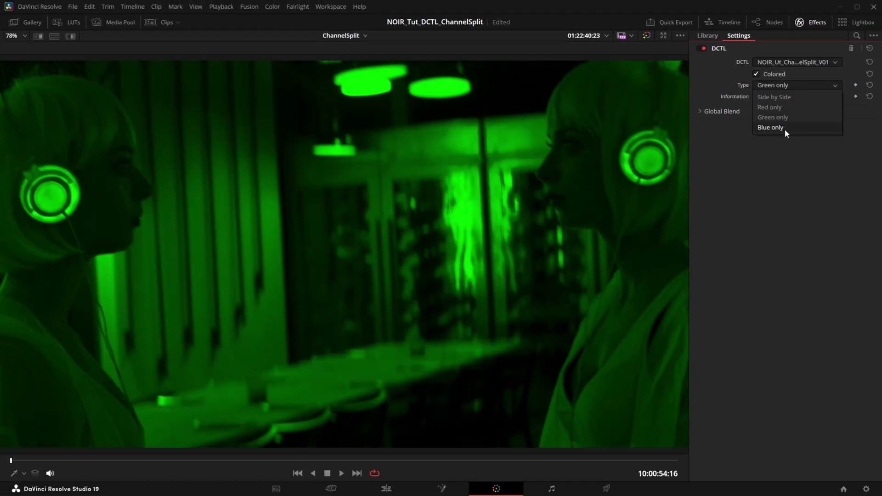
pyautogui.click(785, 129)
pyautogui.click(792, 86)
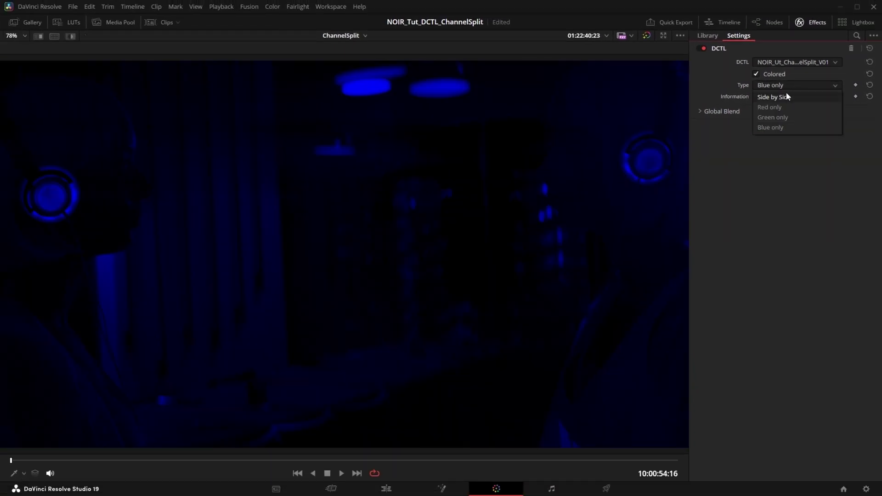
pyautogui.click(781, 97)
pyautogui.click(776, 74)
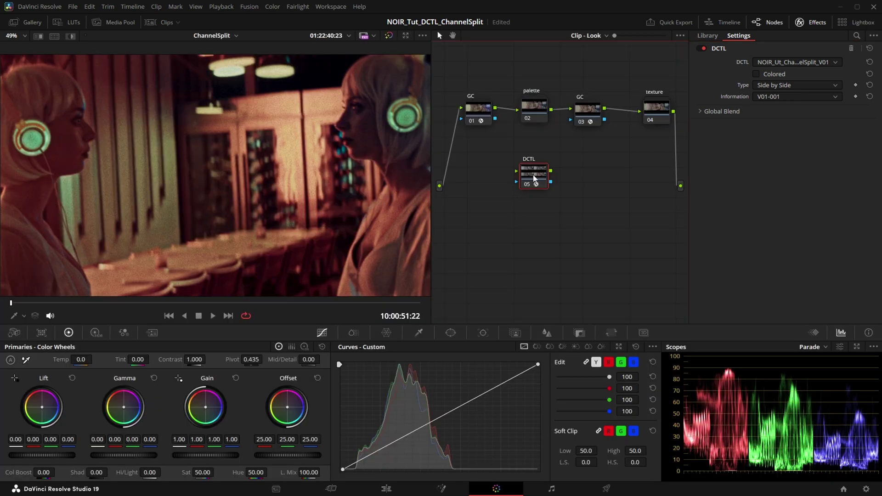
# Step: Try the DCTL node after node 03, toggle node 03 off and on, then place DCTL before node 01
pyautogui.moveTo(533, 179); pyautogui.dragTo(563, 112)
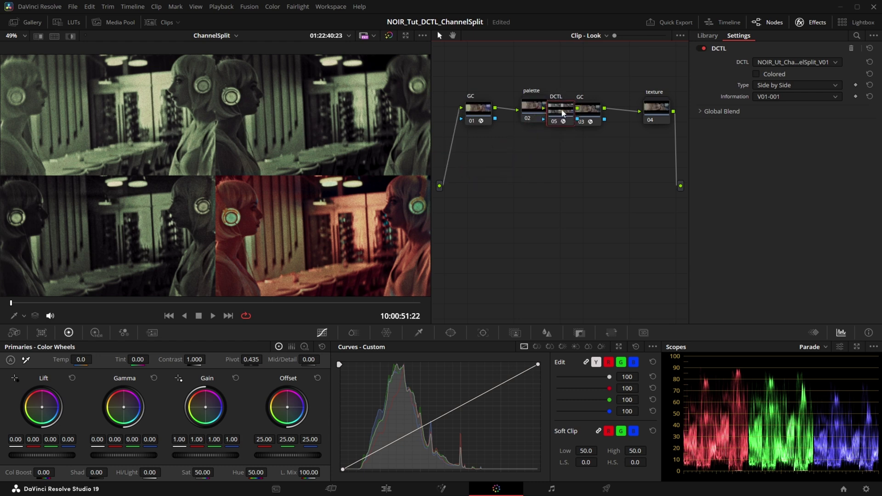
pyautogui.hotkey('ctrl', 'z')
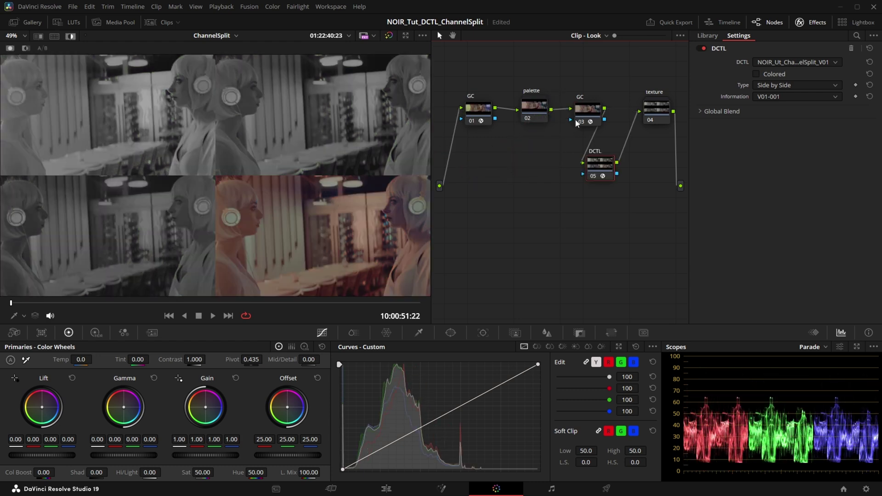
pyautogui.click(581, 122)
pyautogui.hotkey('ctrl', 'z')
pyautogui.hotkey('ctrl', 'z')
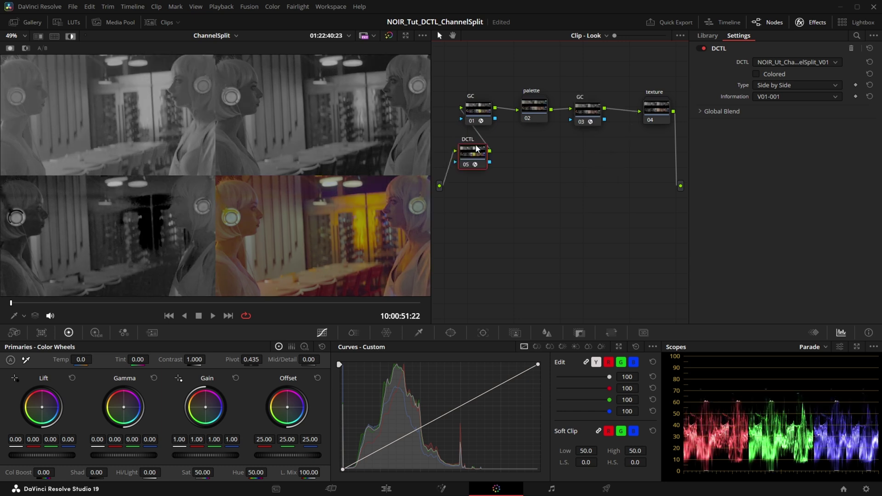